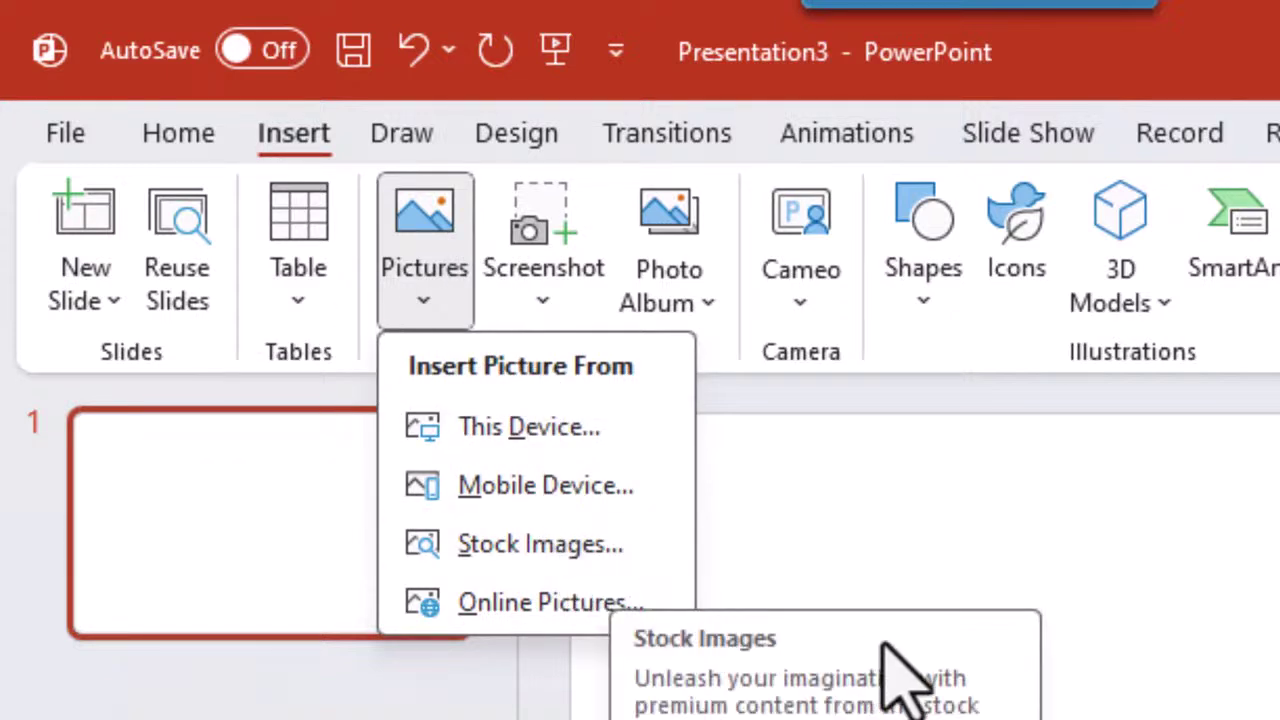
# Open the Quick Access Toolbar customization options and list the commands belonging to the Insert Tab category.
pyautogui.click(900, 558)
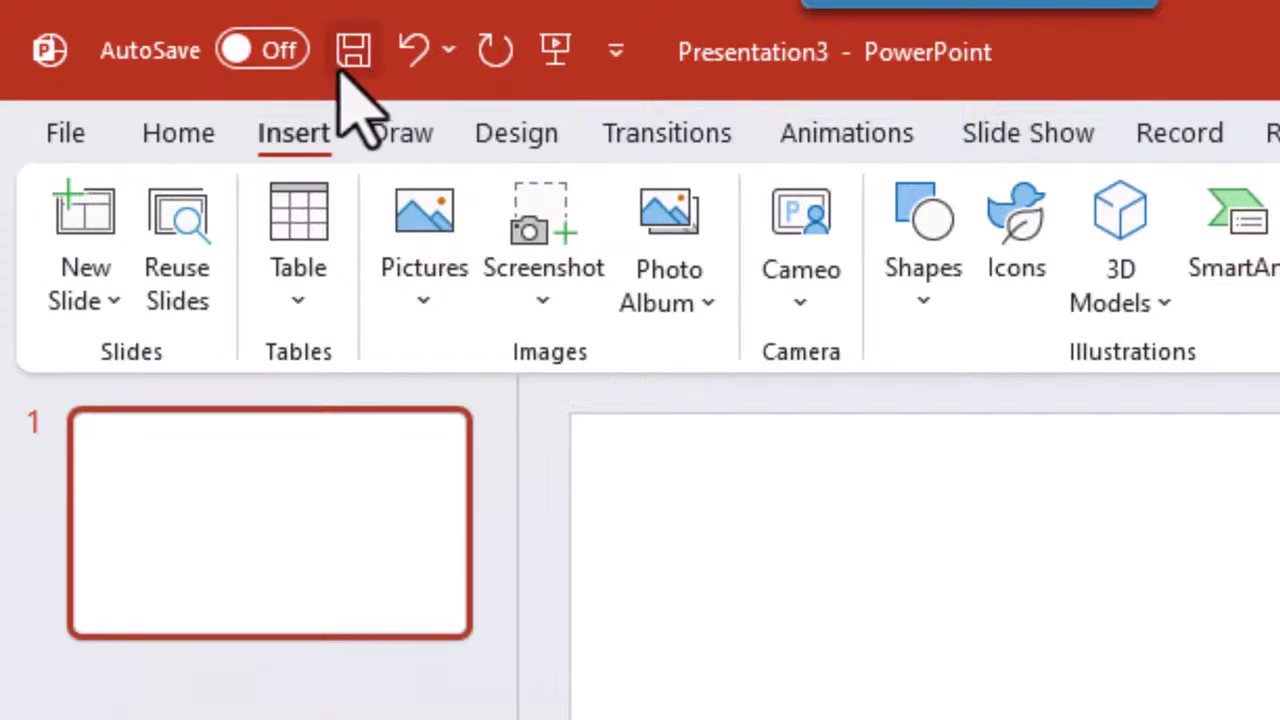
pyautogui.rightClick(412, 72)
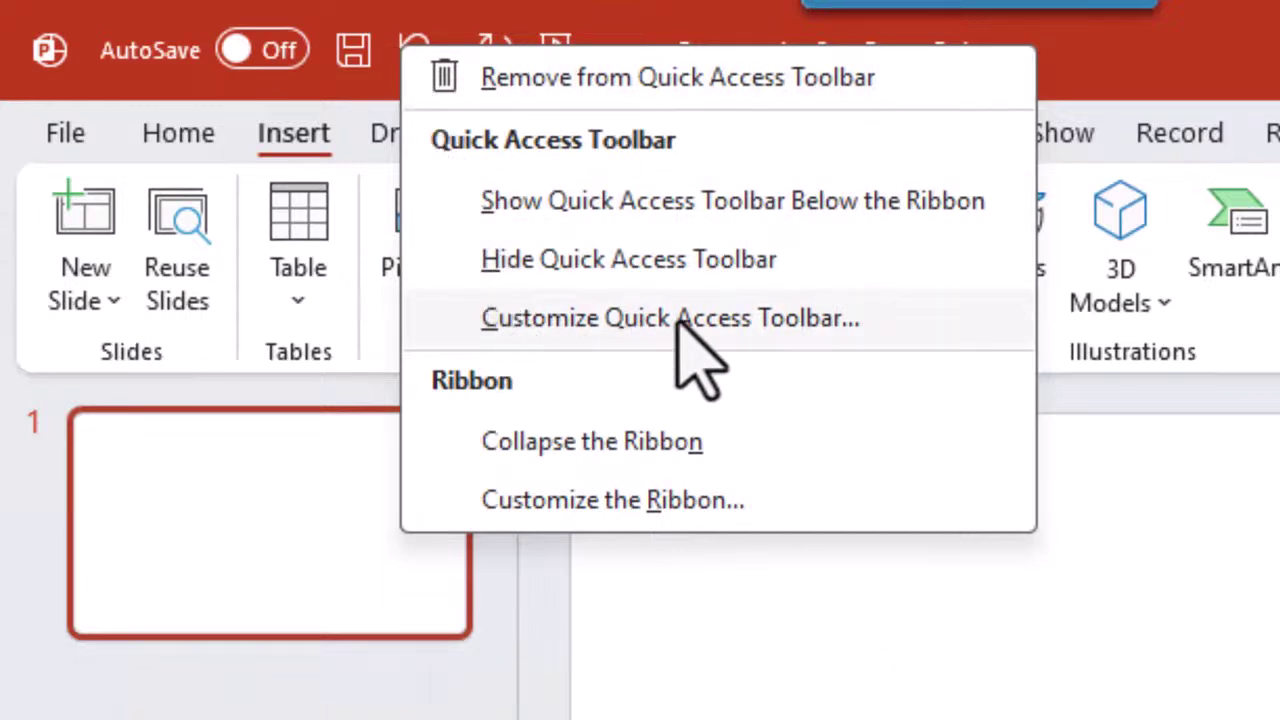
pyautogui.click(803, 336)
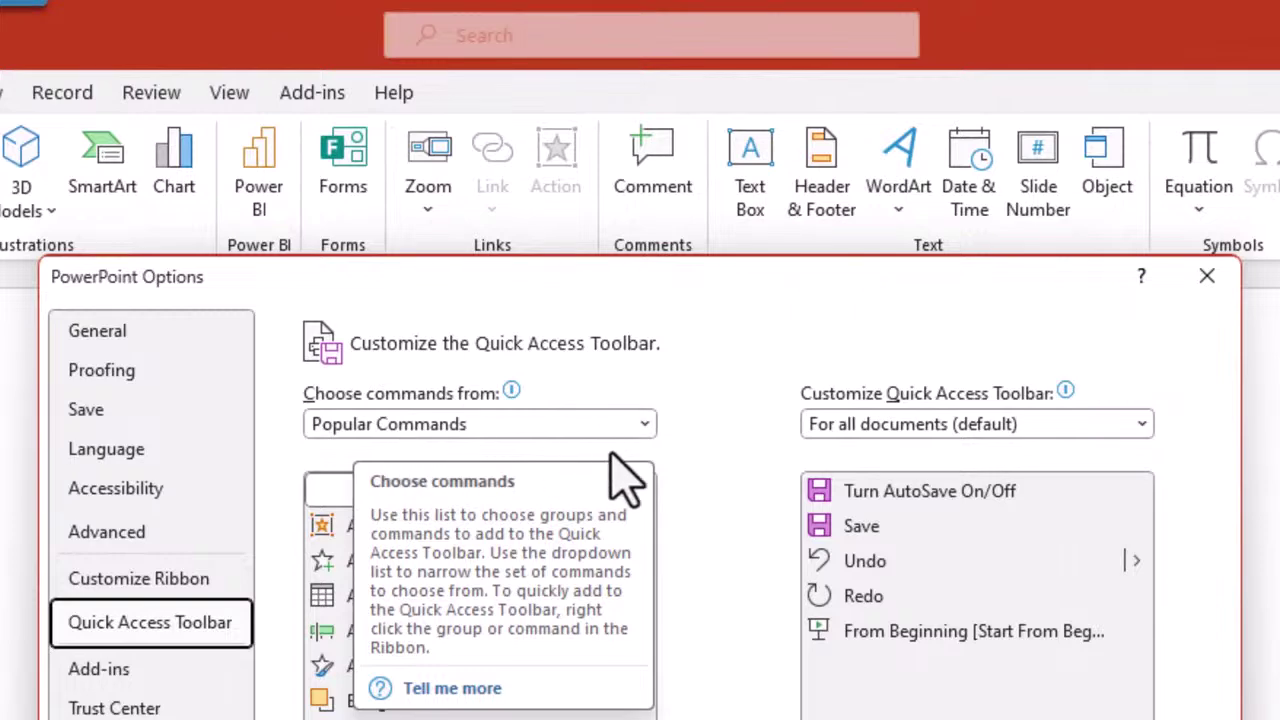
pyautogui.click(645, 425)
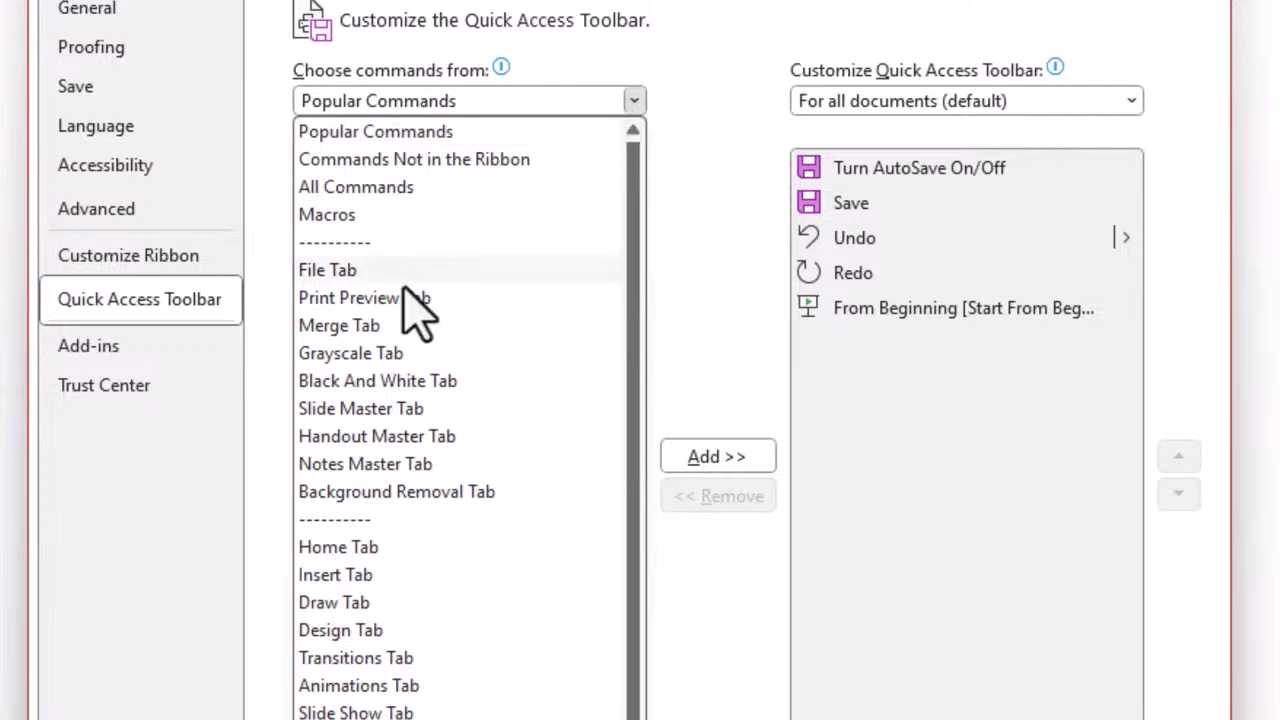
pyautogui.click(347, 575)
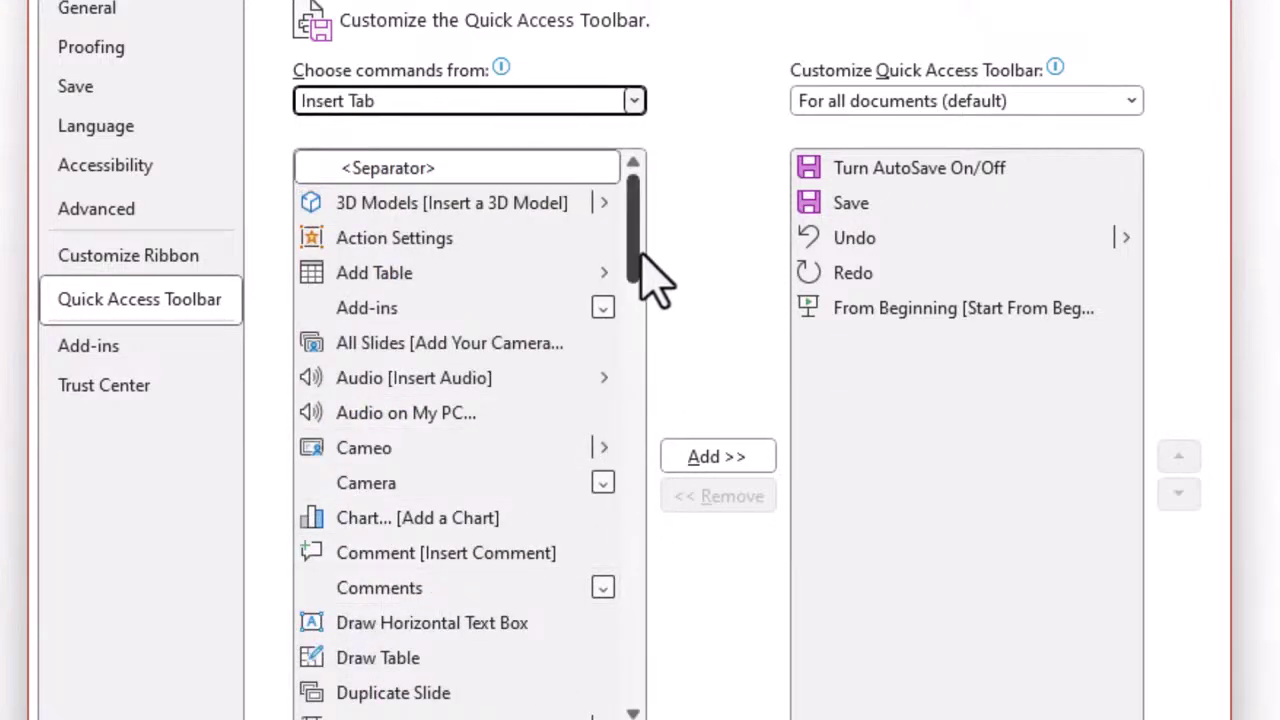
# Add the Pictures [Insert Pictures] command to the Quick Access Toolbar and apply the customization.
pyautogui.moveTo(634, 250); pyautogui.dragTo(636, 520)
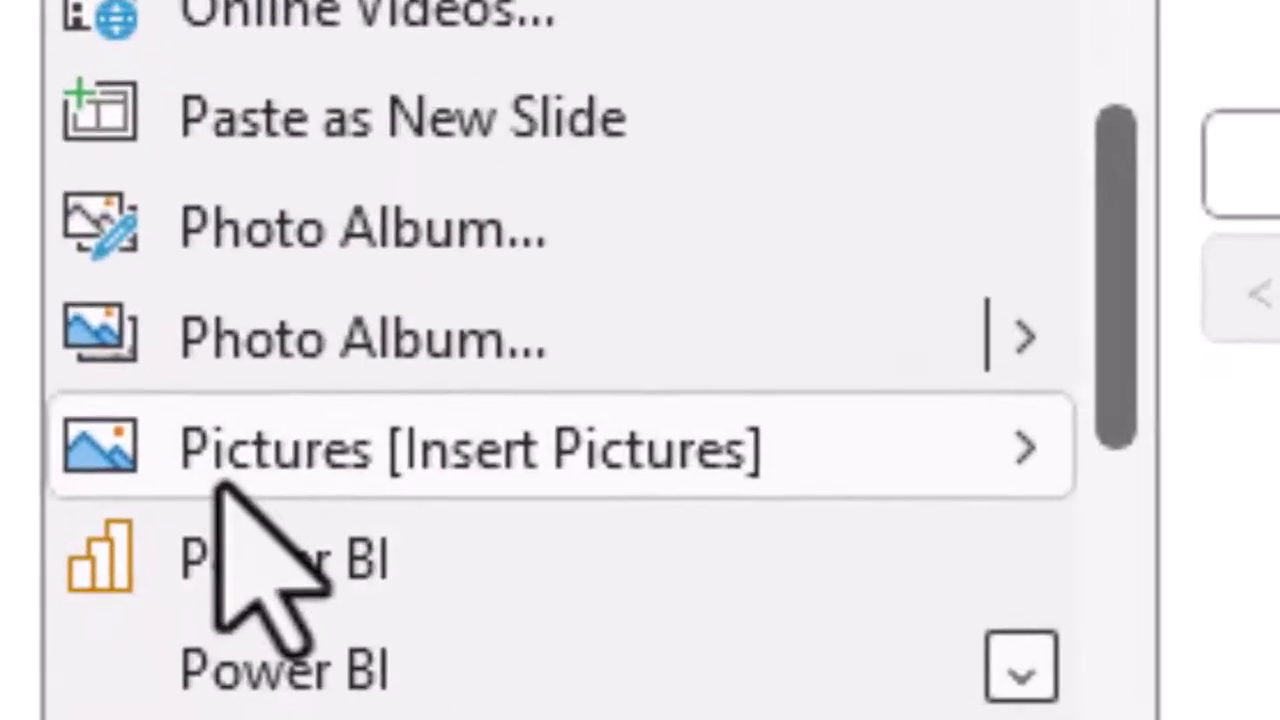
pyautogui.click(285, 463)
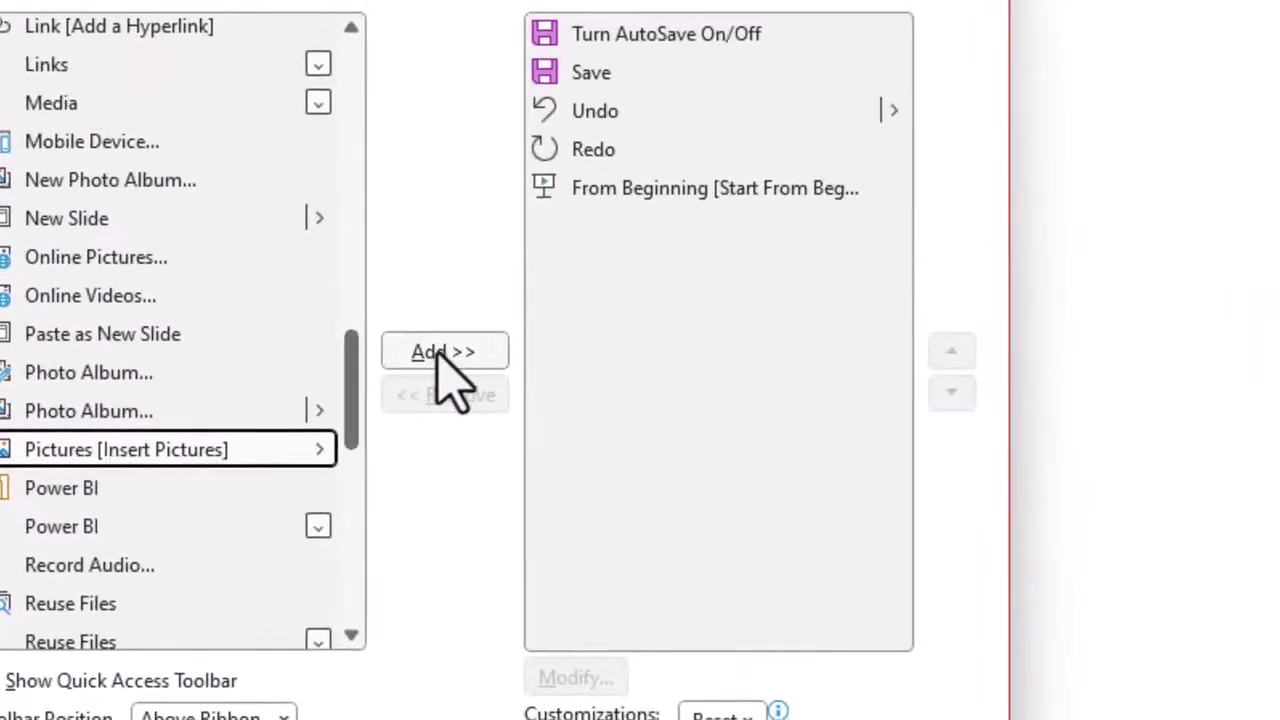
pyautogui.click(1208, 190)
pyautogui.click(445, 352)
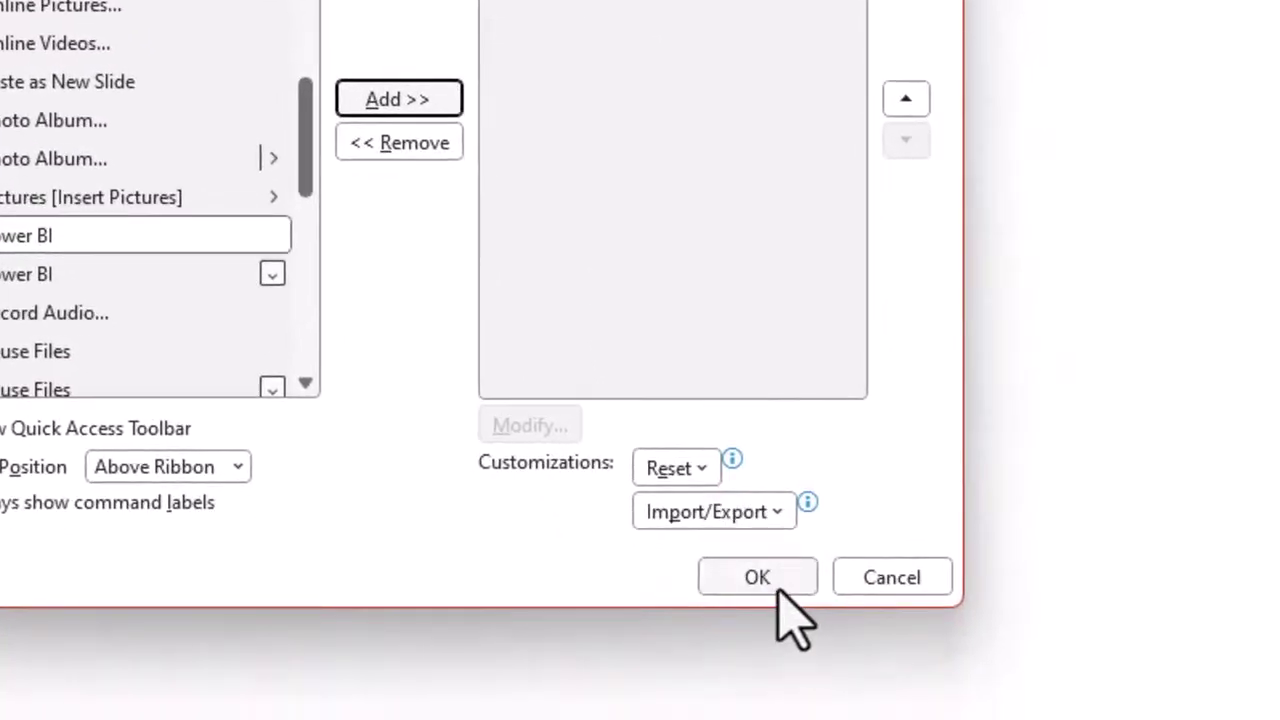
pyautogui.click(779, 590)
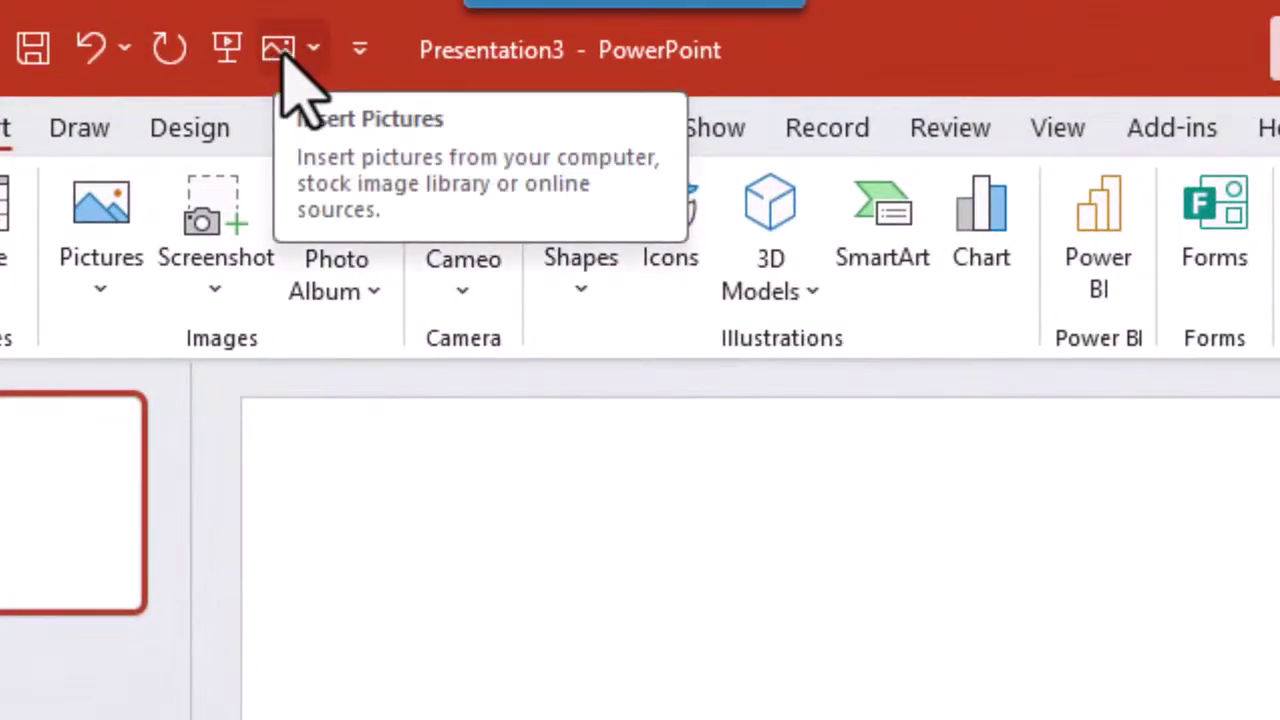
# Open the stock image library and look through its Icons, Cutout People, Stickers, Videos, Illustrations and Cartoon People categories.
pyautogui.click(313, 50)
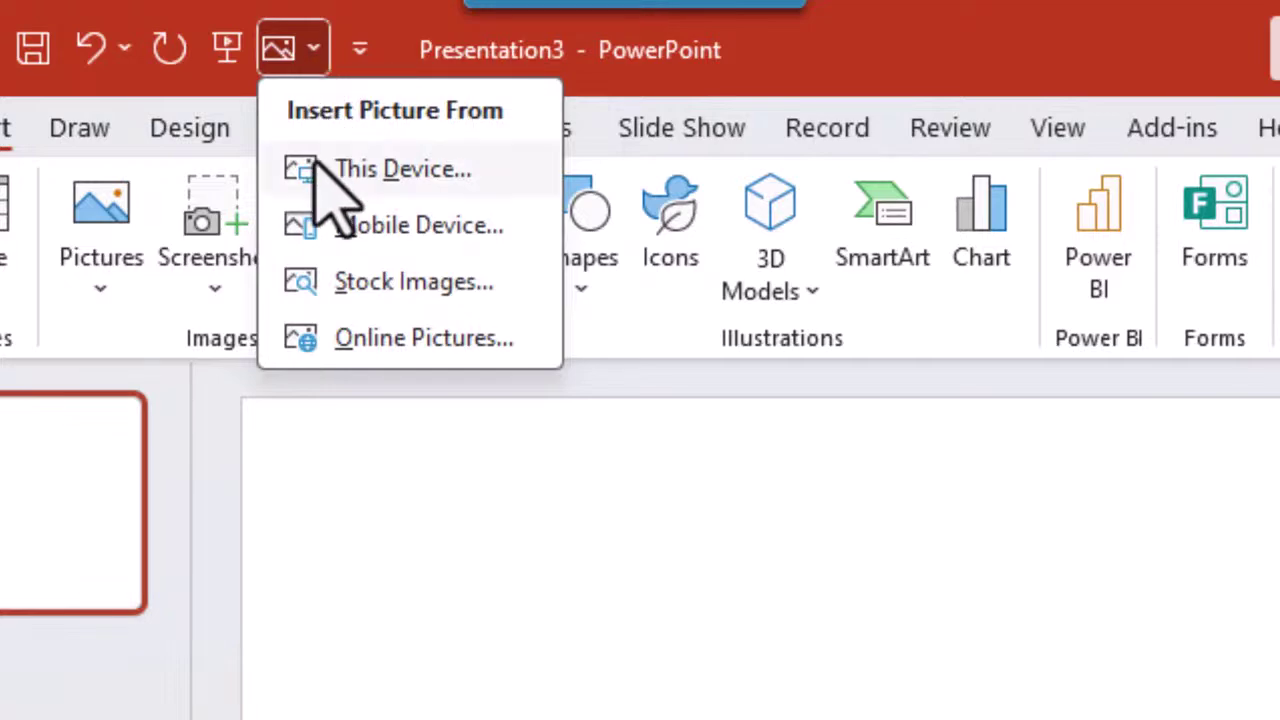
pyautogui.click(374, 283)
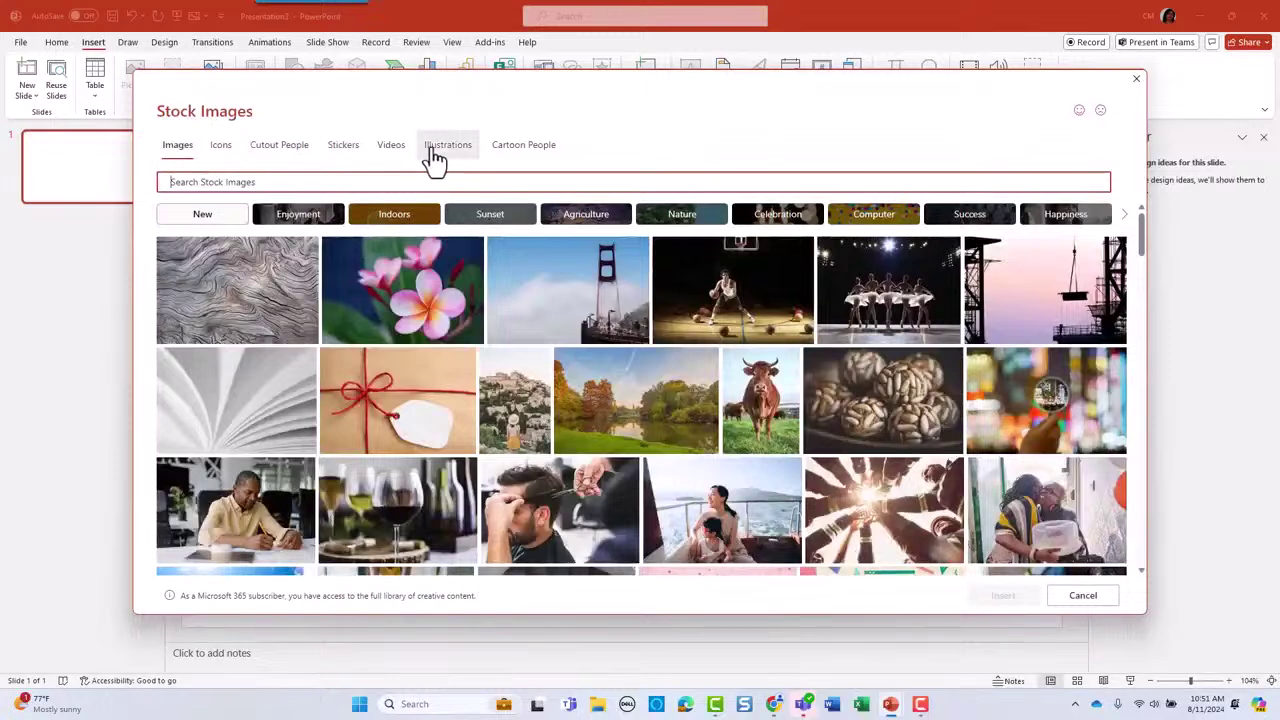
pyautogui.click(222, 150)
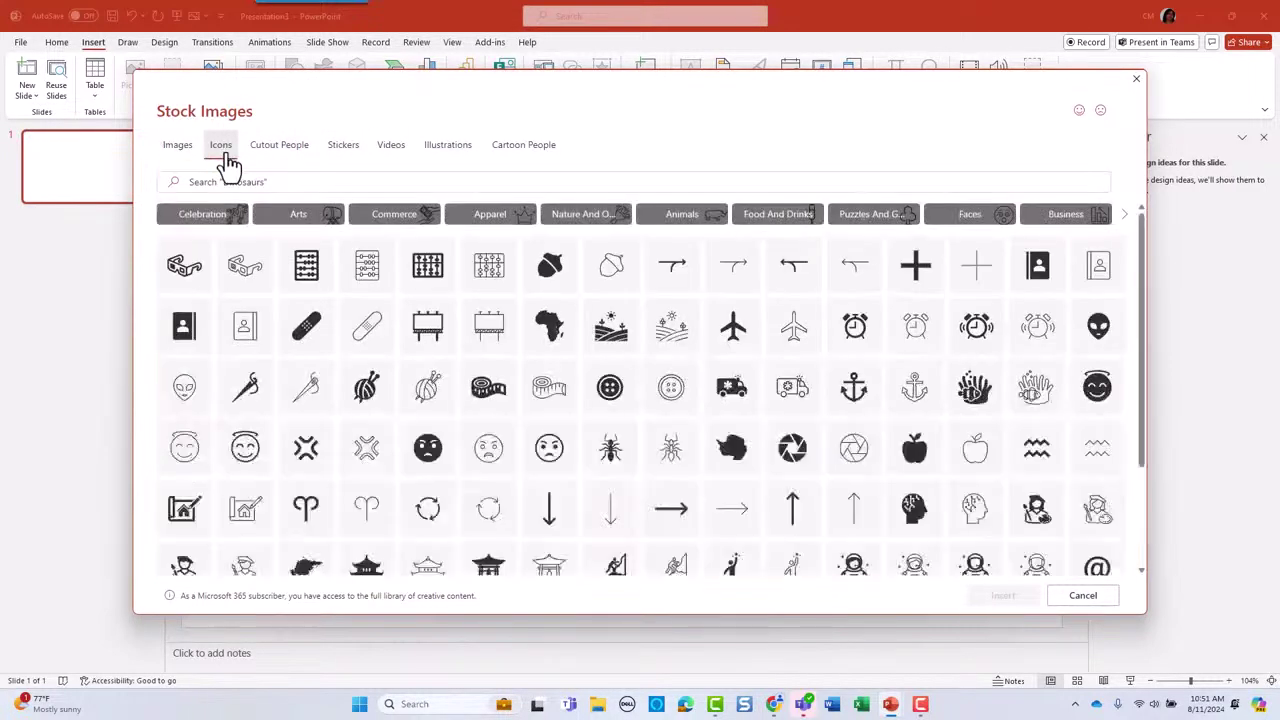
pyautogui.click(284, 163)
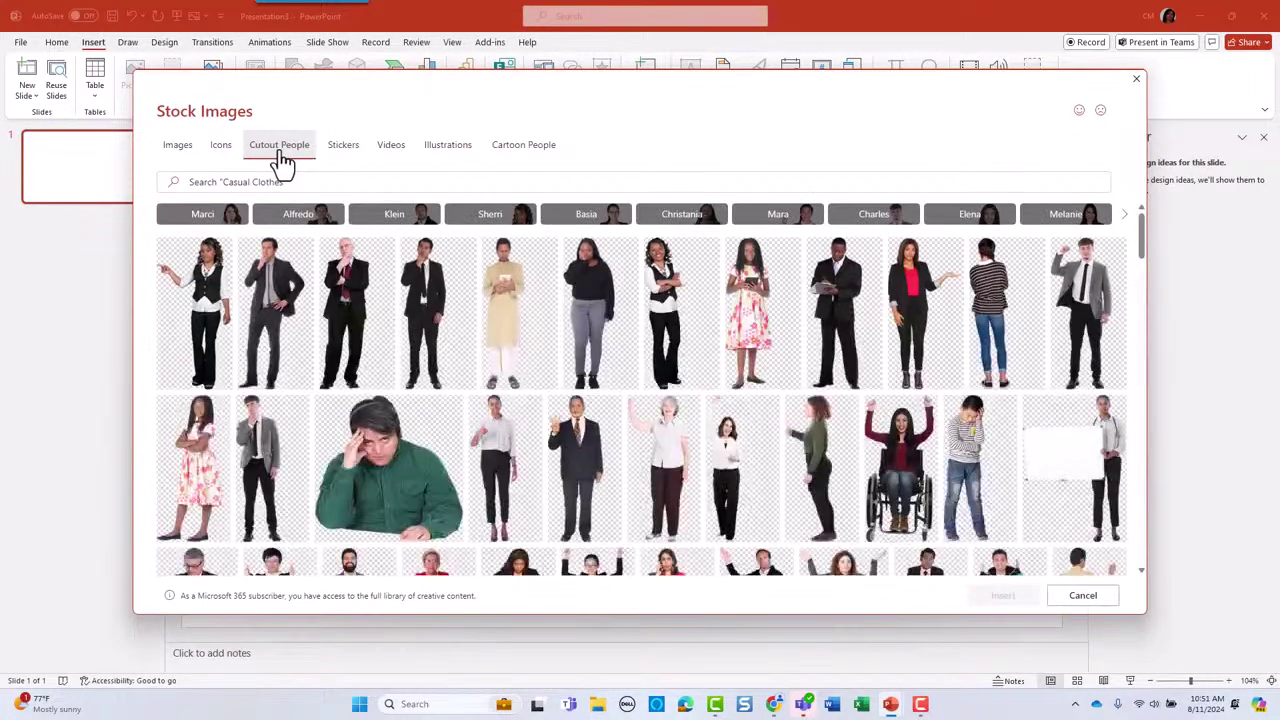
pyautogui.click(355, 168)
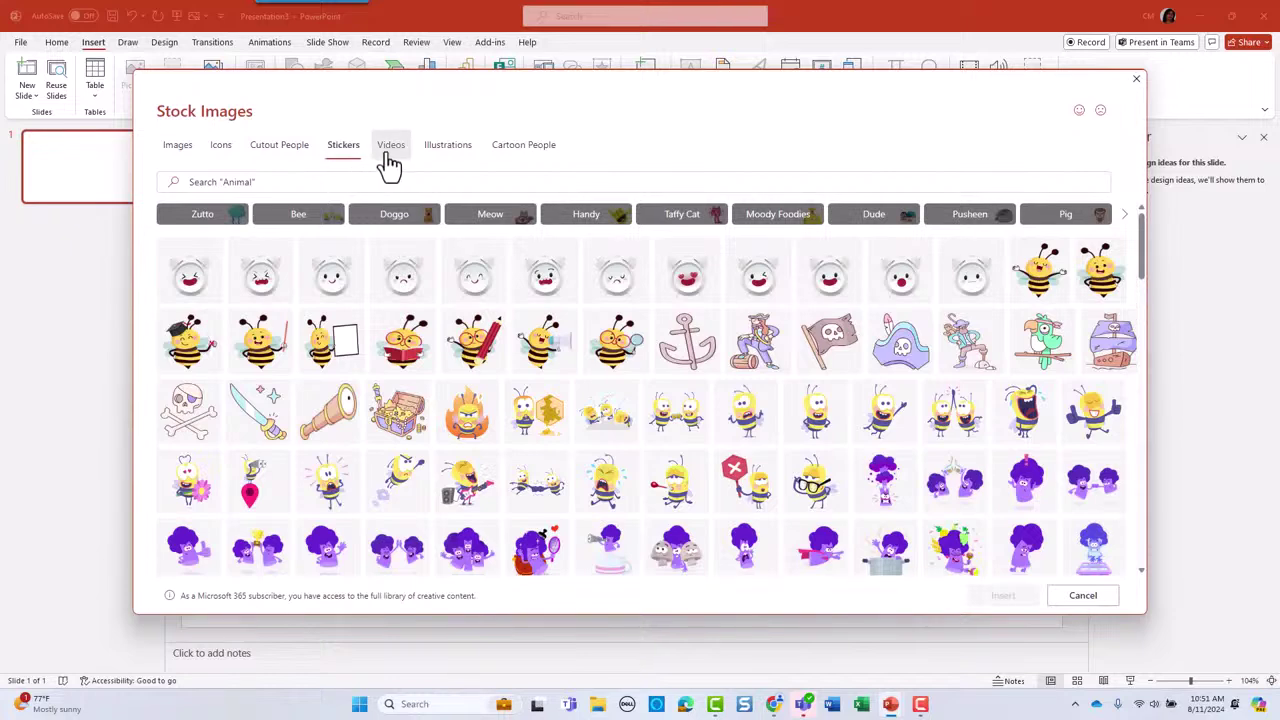
pyautogui.click(390, 165)
pyautogui.click(450, 160)
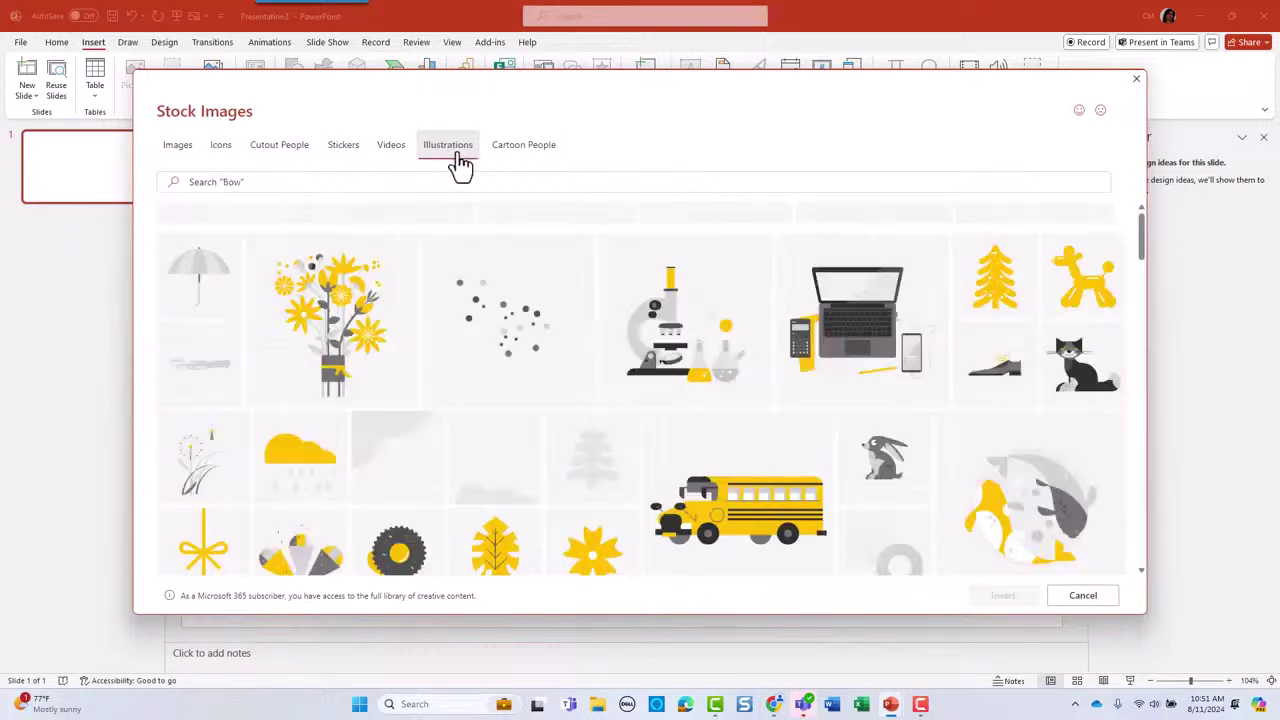
pyautogui.click(528, 166)
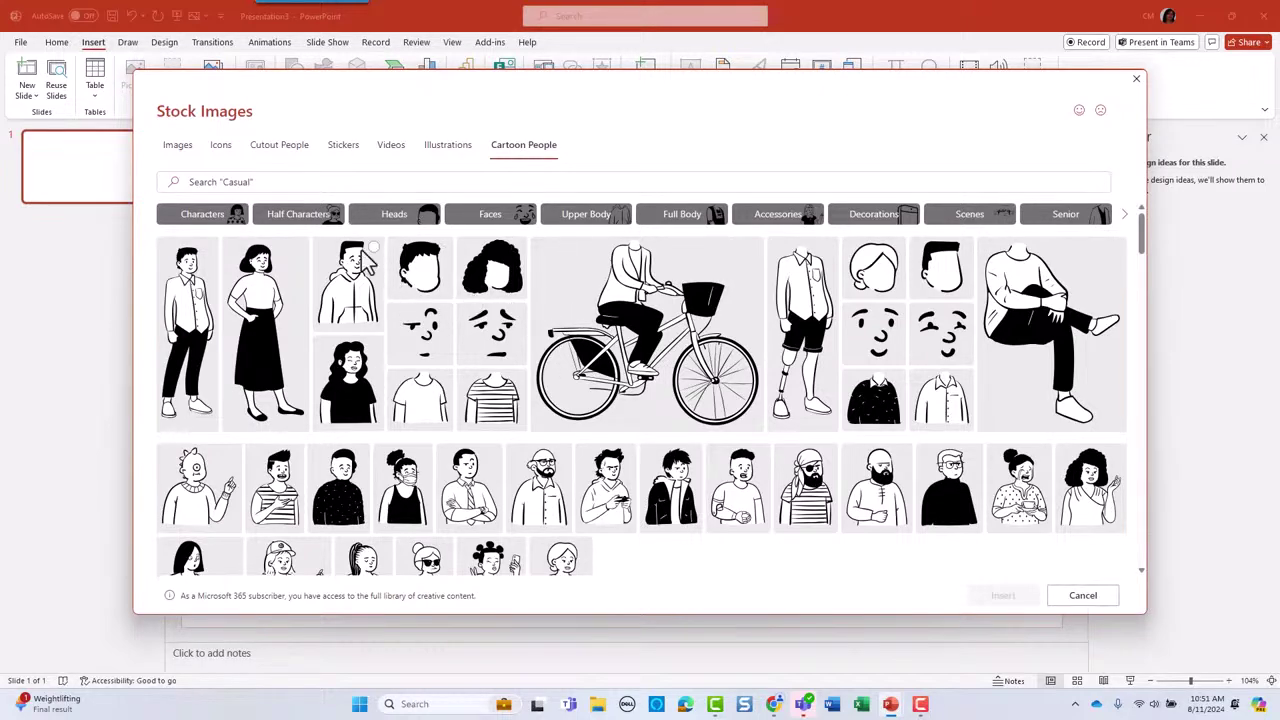
# Search Cutout People for "woman" and insert the waving woman in a black skirt and the short-haired woman holding a blank board.
pyautogui.click(279, 160)
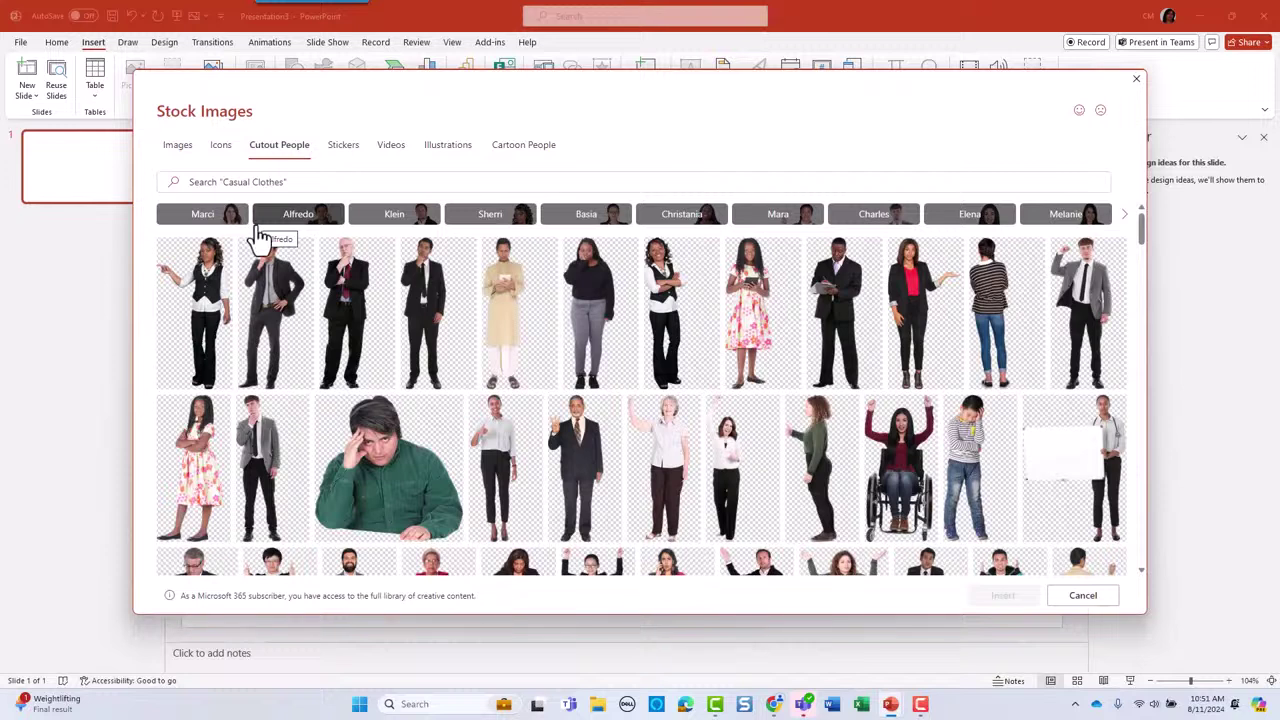
pyautogui.click(293, 183)
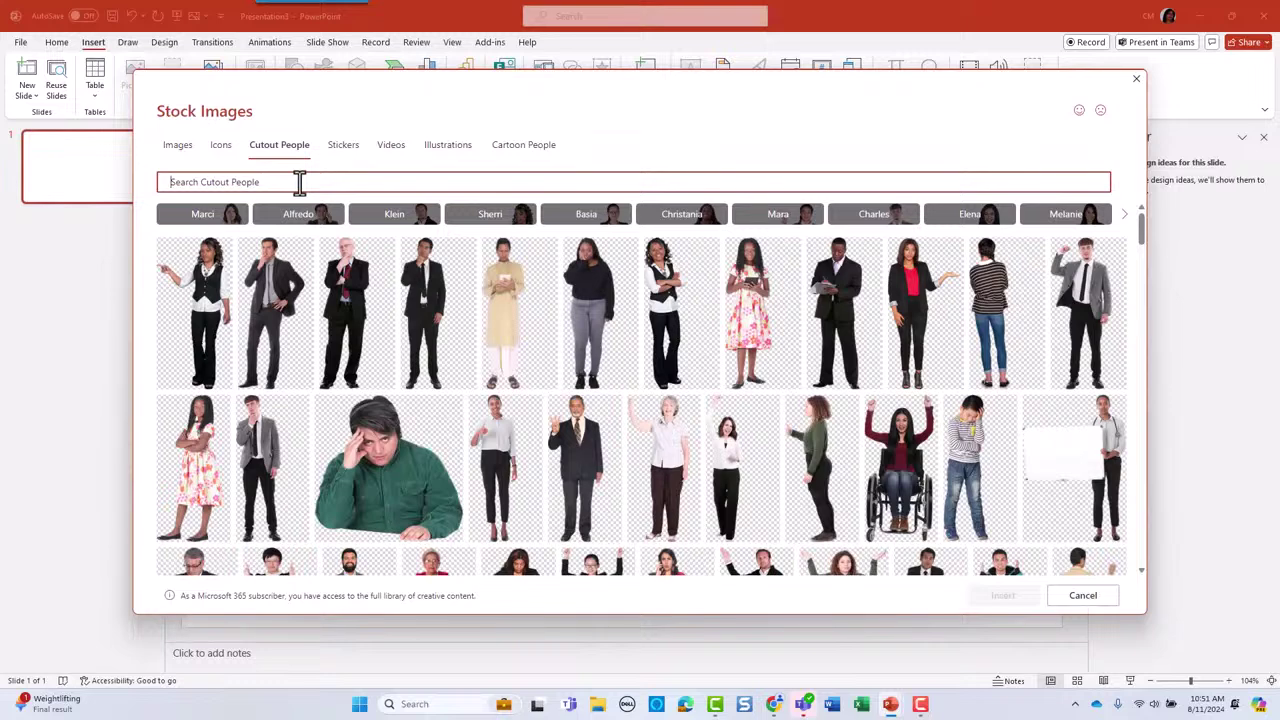
pyautogui.write('woman')
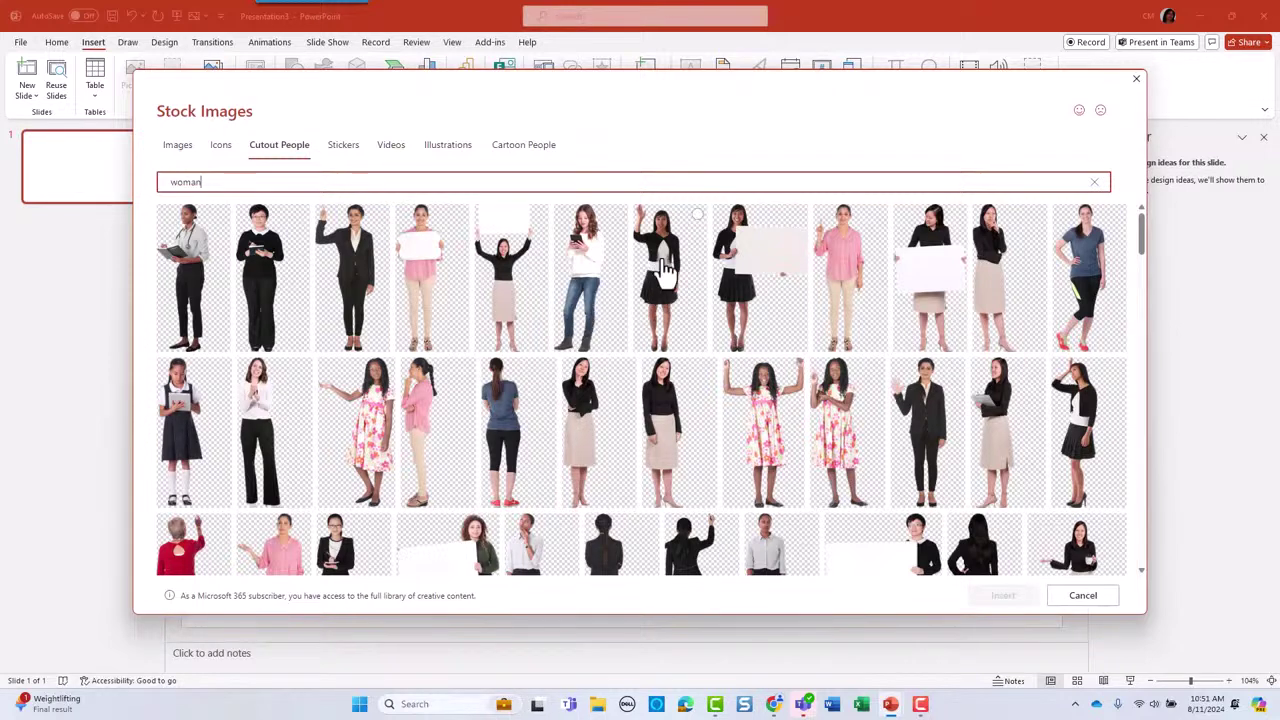
pyautogui.click(698, 217)
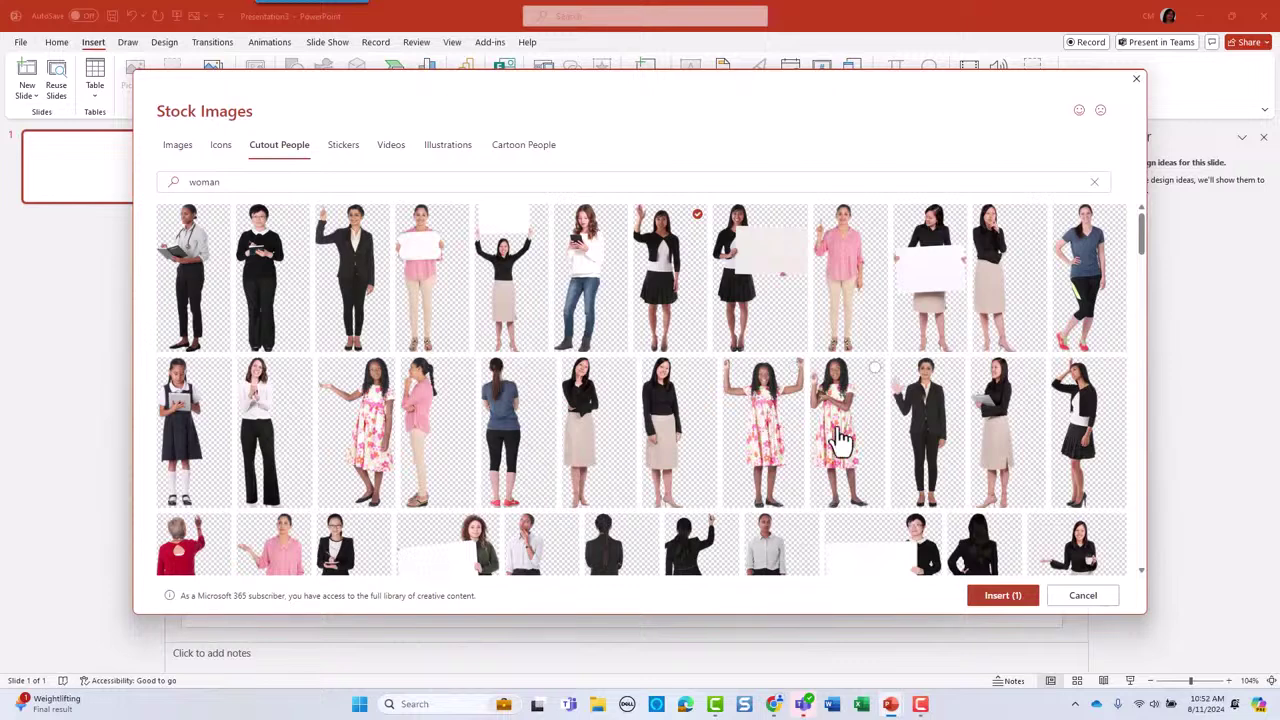
pyautogui.scroll(-1, 850, 445)
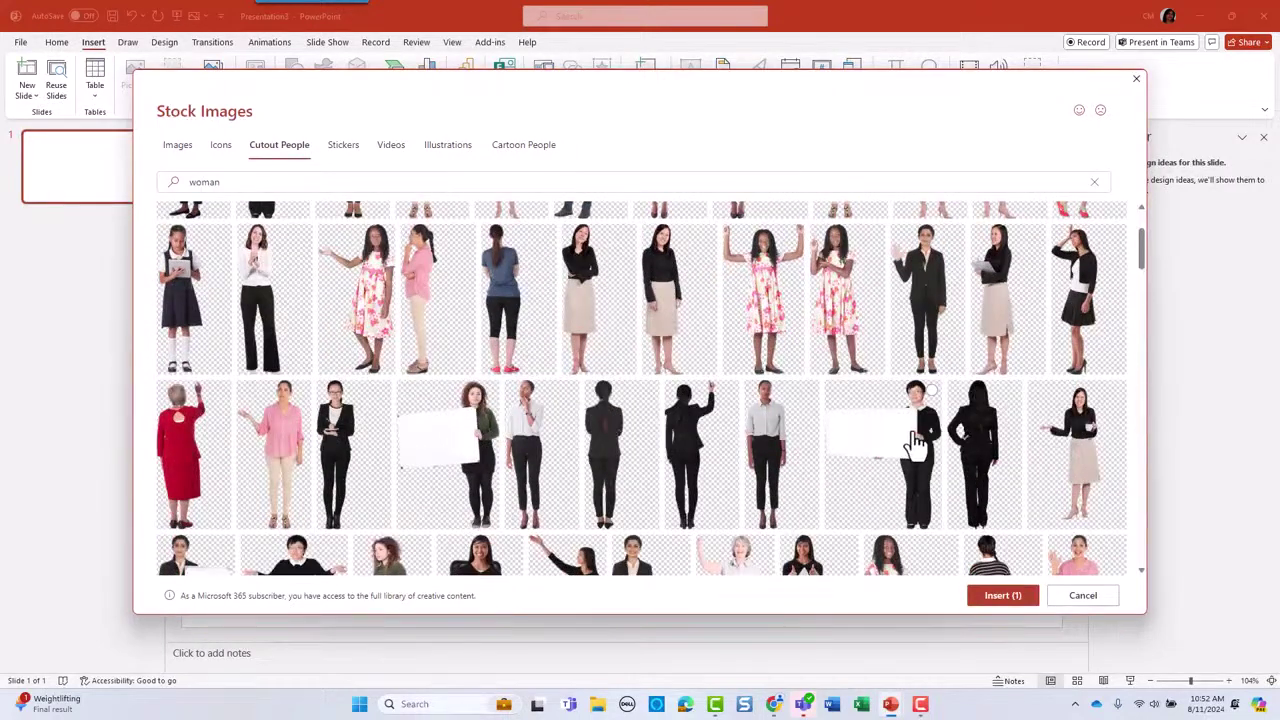
pyautogui.click(940, 410)
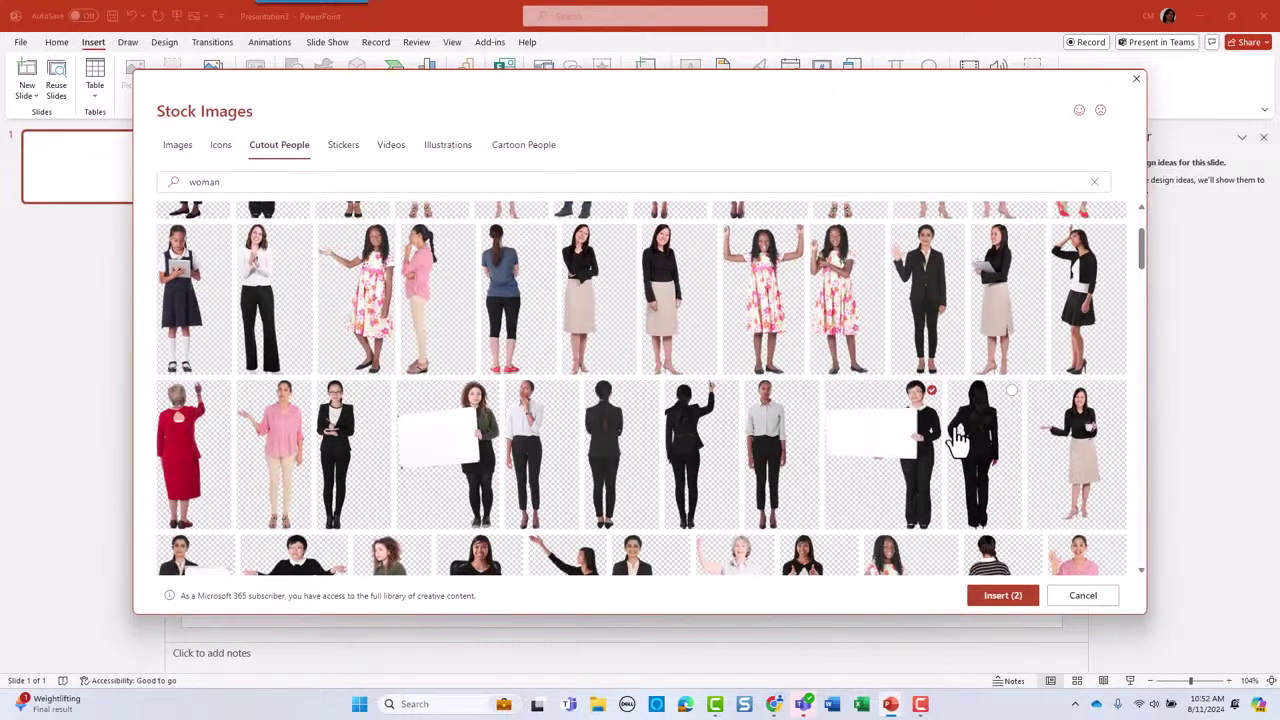
pyautogui.click(1001, 596)
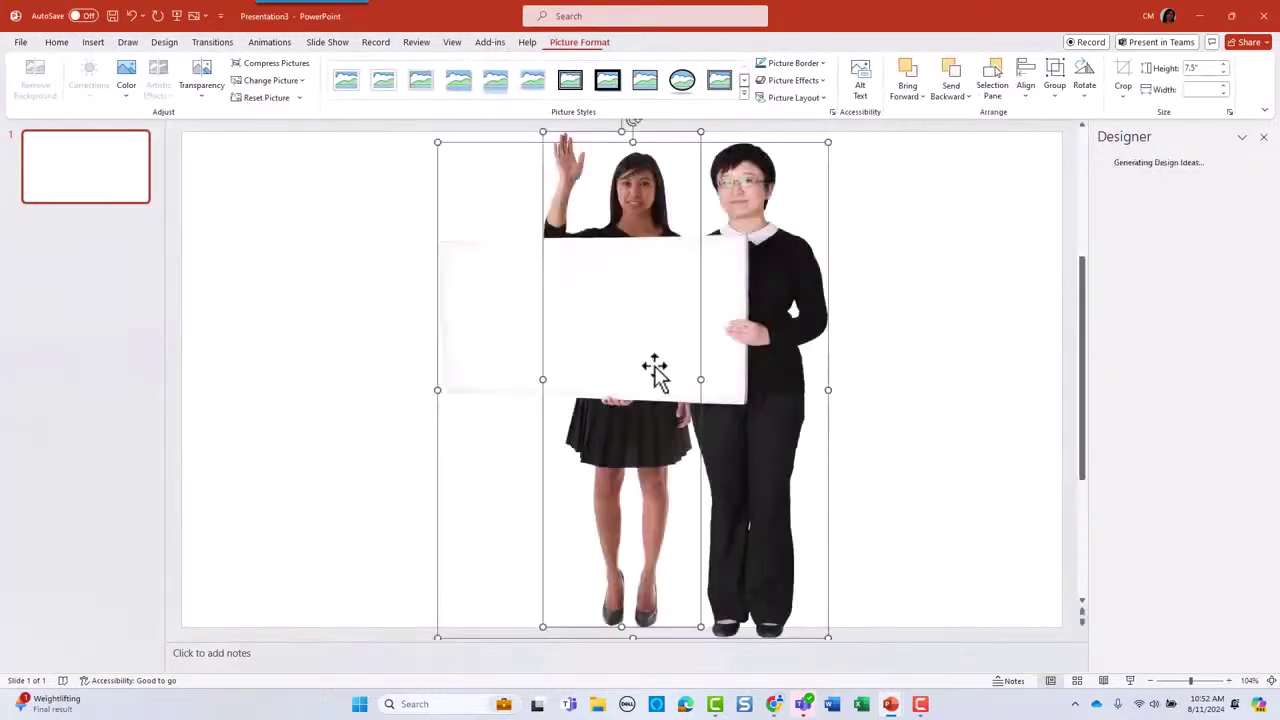
# Search the stock Cutout People for "Men" and insert the man in black with a raised hand and the bald man holding a blank sign.
pyautogui.click(200, 17)
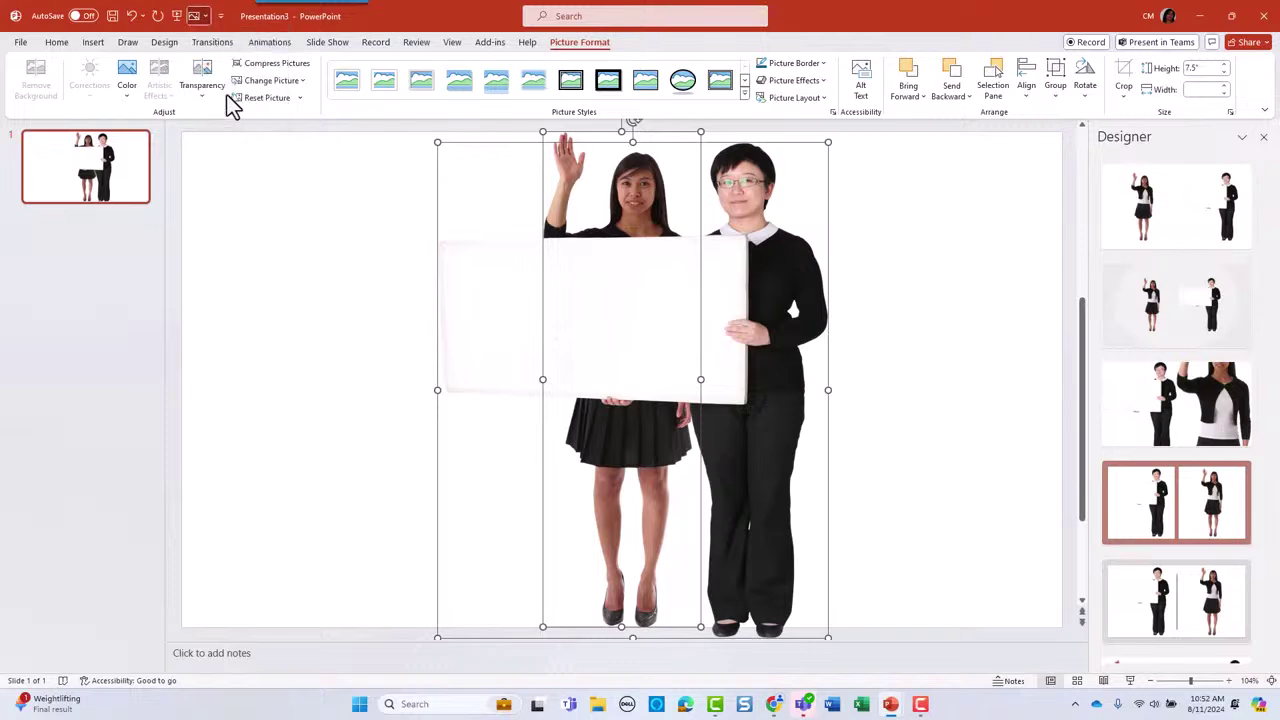
pyautogui.click(226, 94)
pyautogui.click(284, 152)
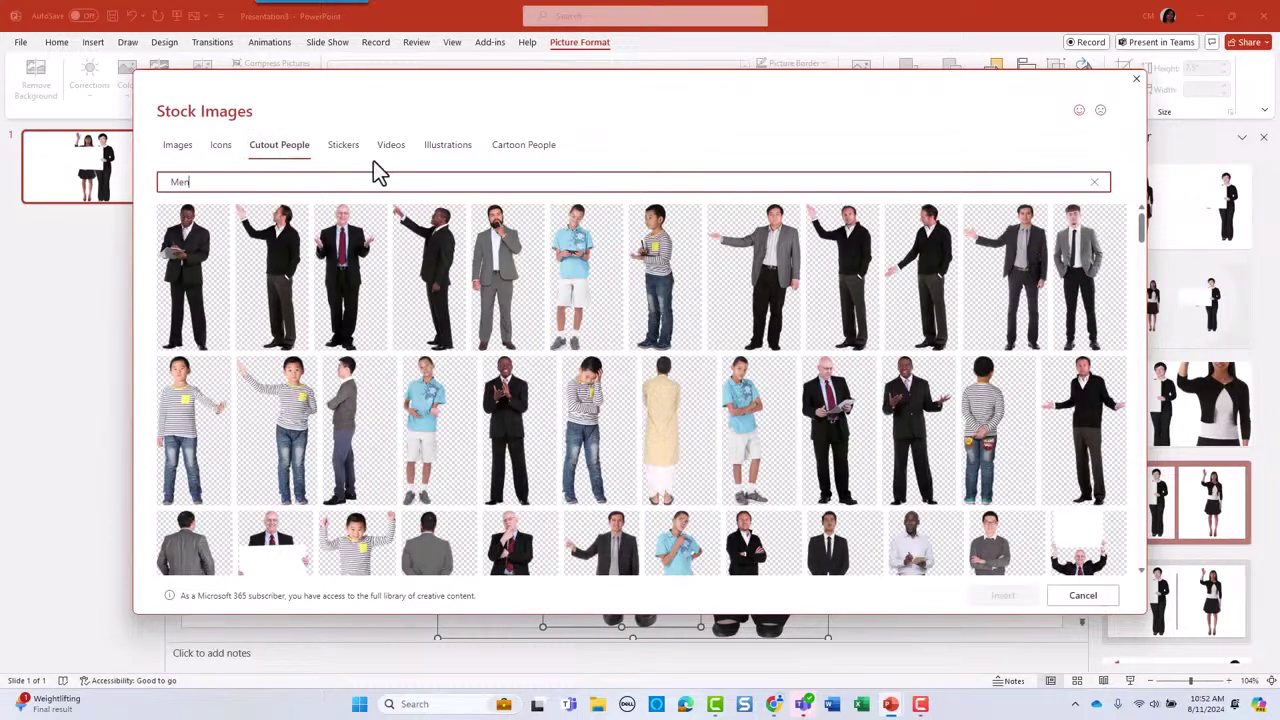
pyautogui.click(872, 228)
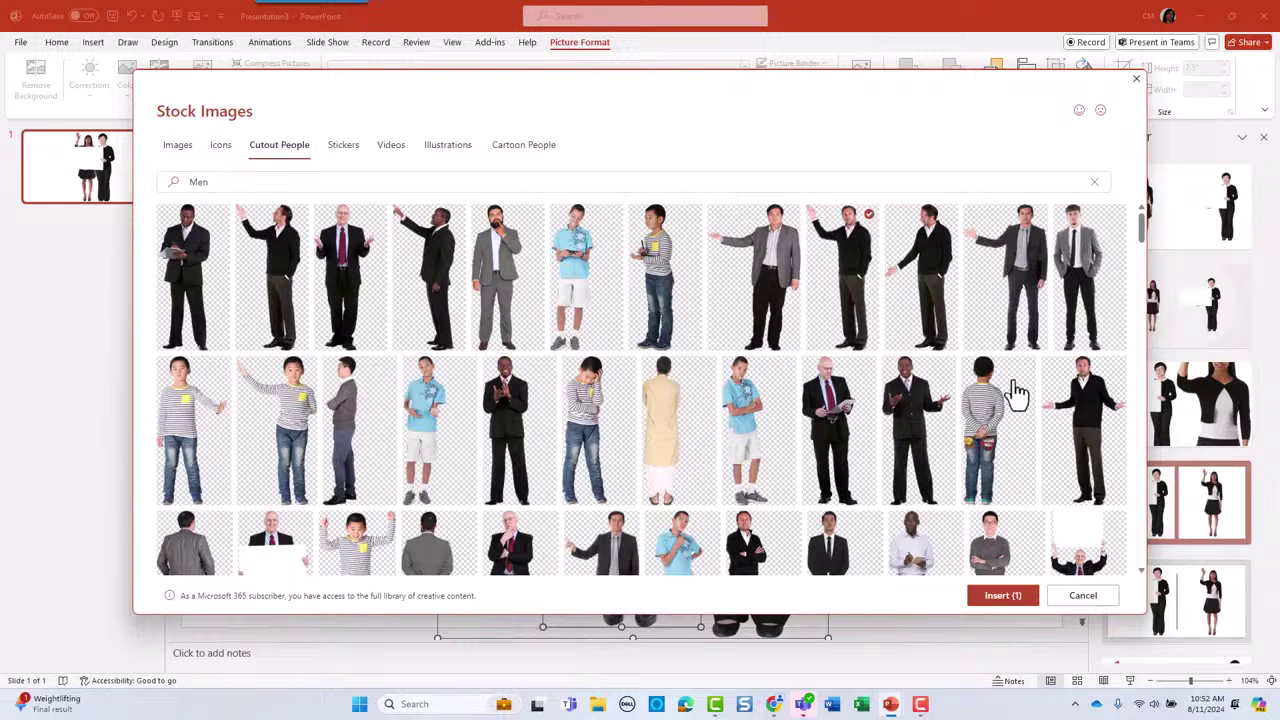
pyautogui.scroll(-1, 978, 368)
pyautogui.scroll(-1, 976, 369)
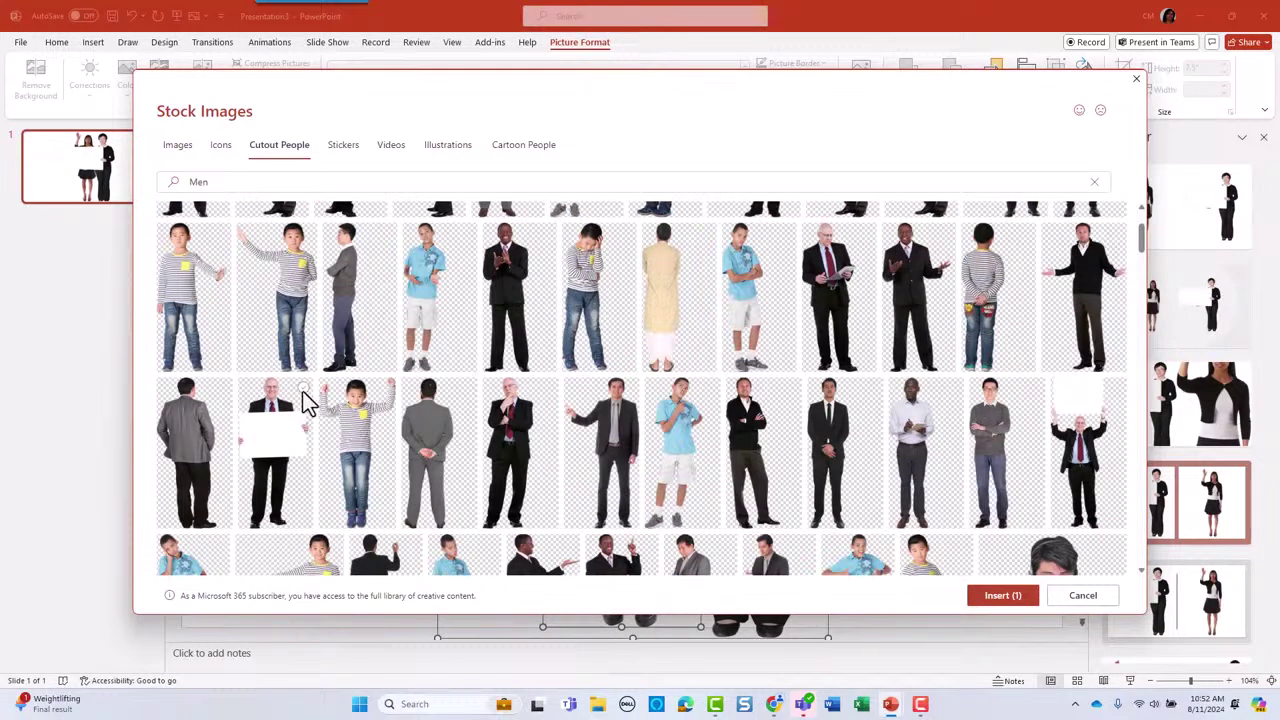
pyautogui.click(982, 600)
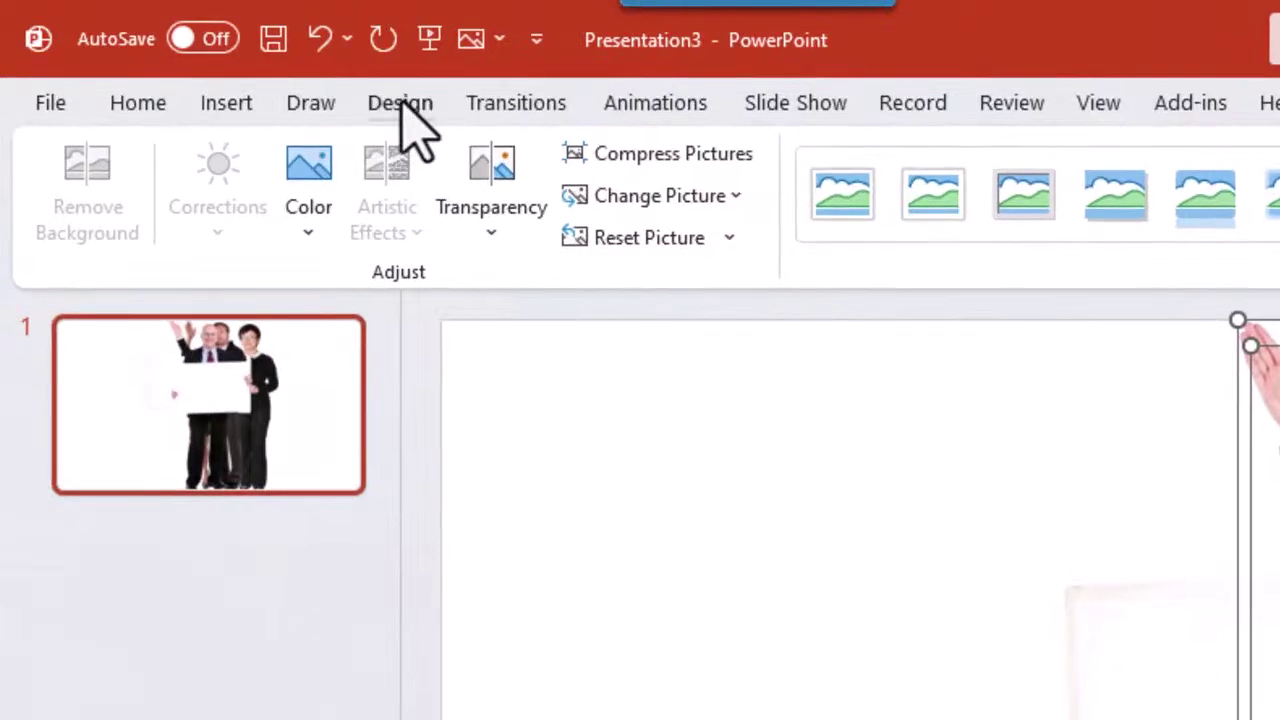
# Show Designer's layout suggestions for the slide with the four cutout people.
pyautogui.click(403, 104)
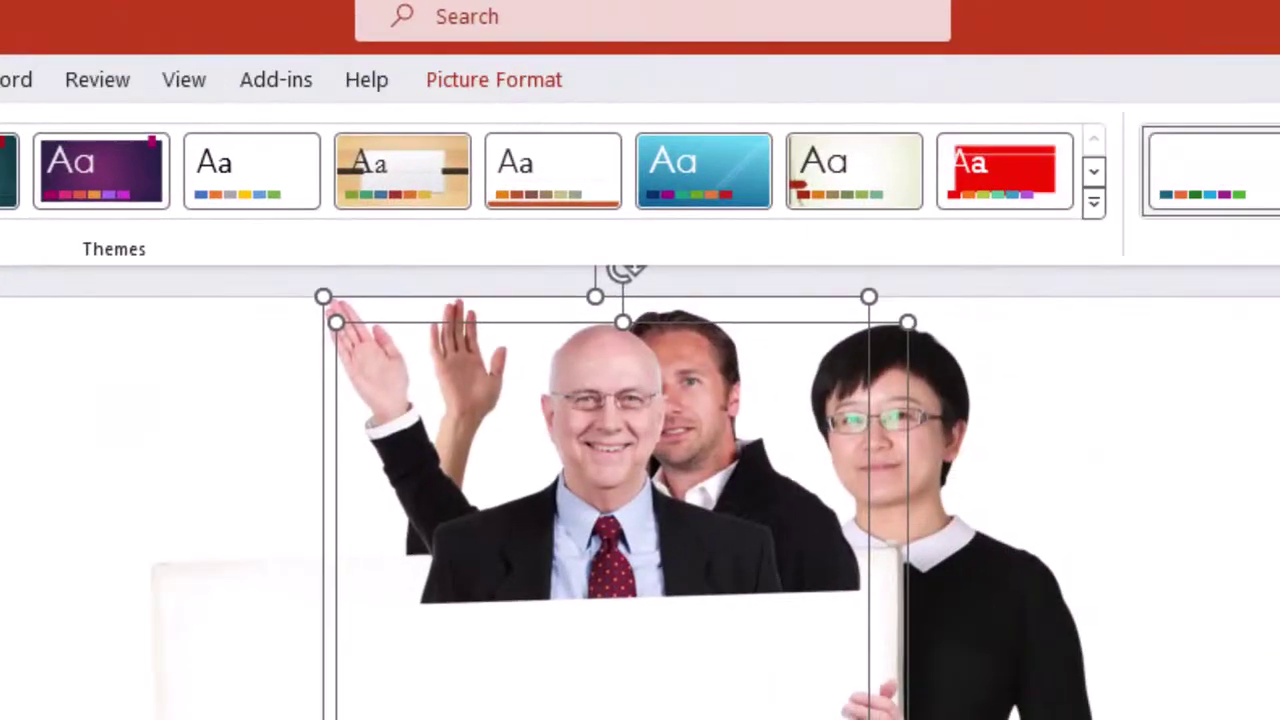
pyautogui.click(1122, 198)
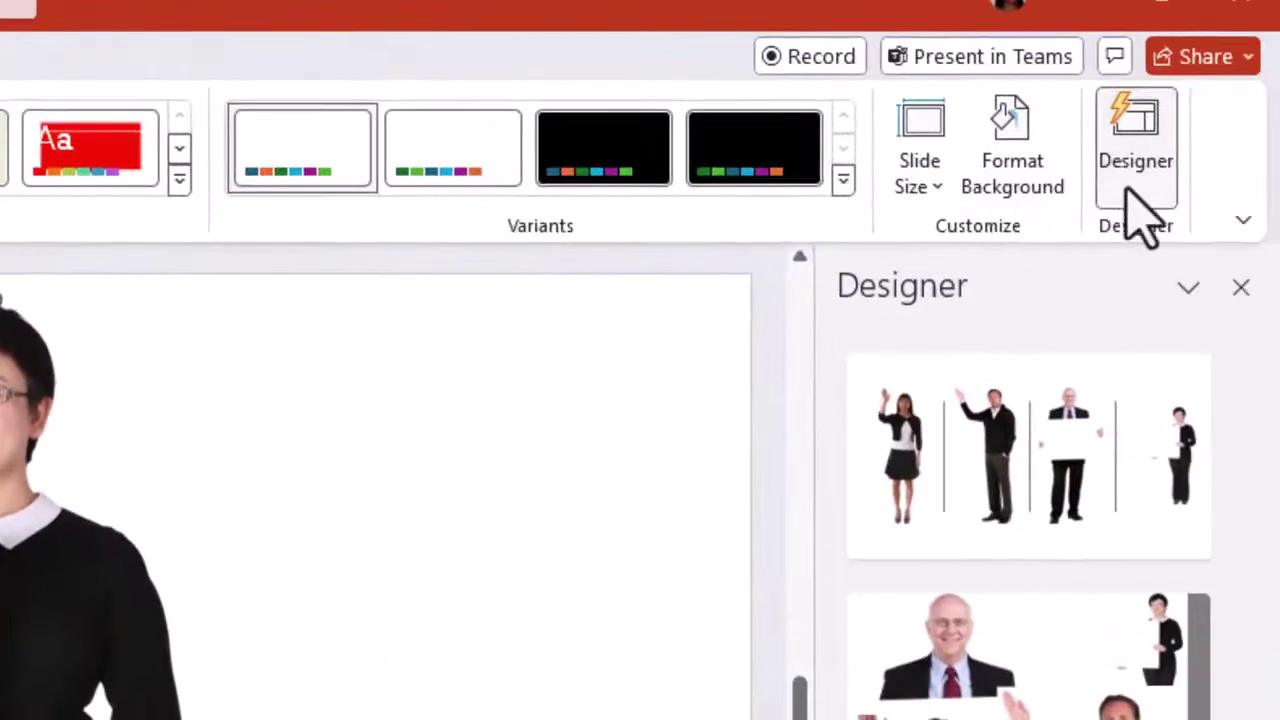